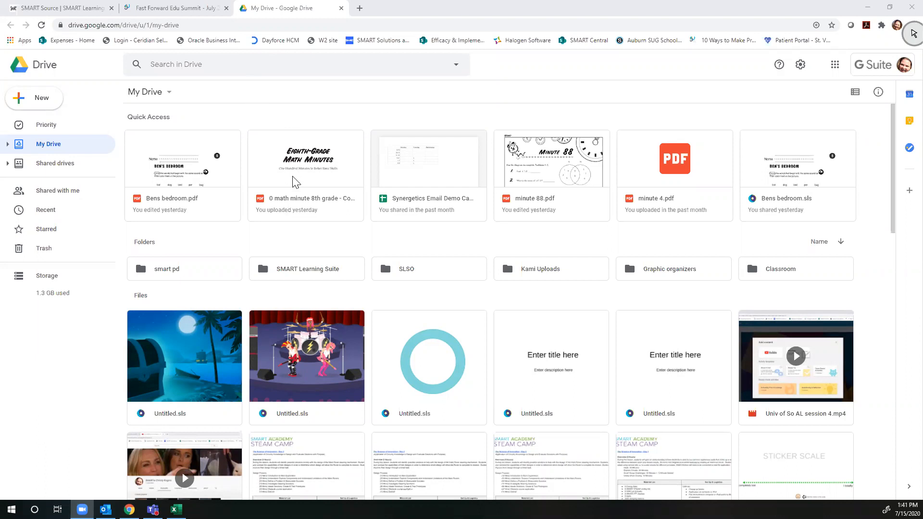
Open minute 4.pdf from Google Drive in SMART Learning Suite and skip the introductory lesson tour
right_click(690, 184)
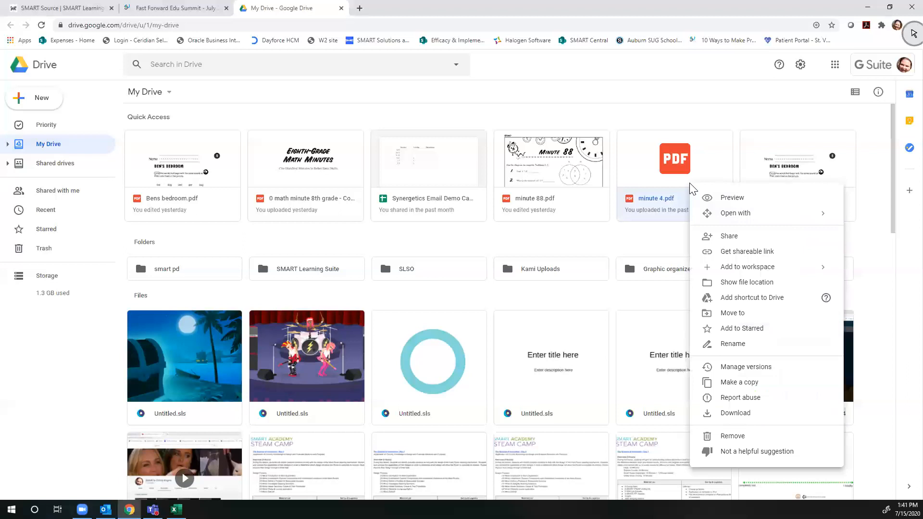
mouse_move(738, 222)
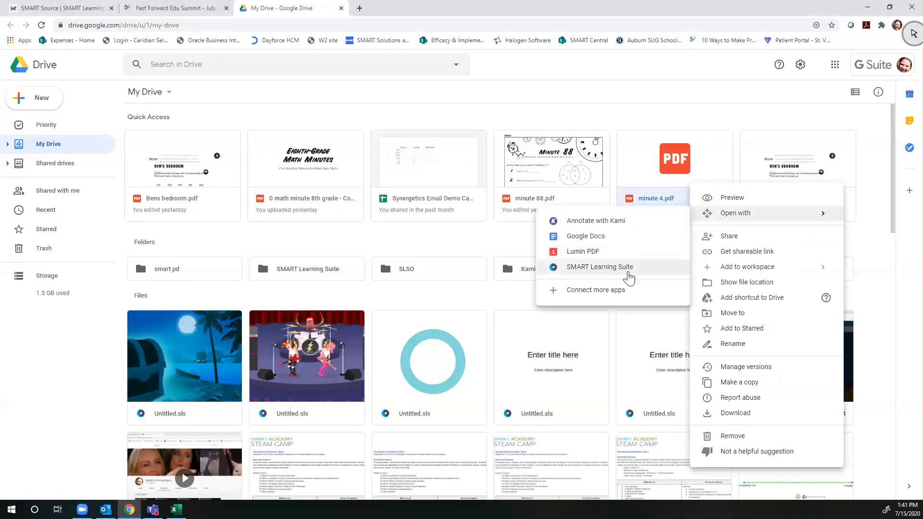
left_click(618, 271)
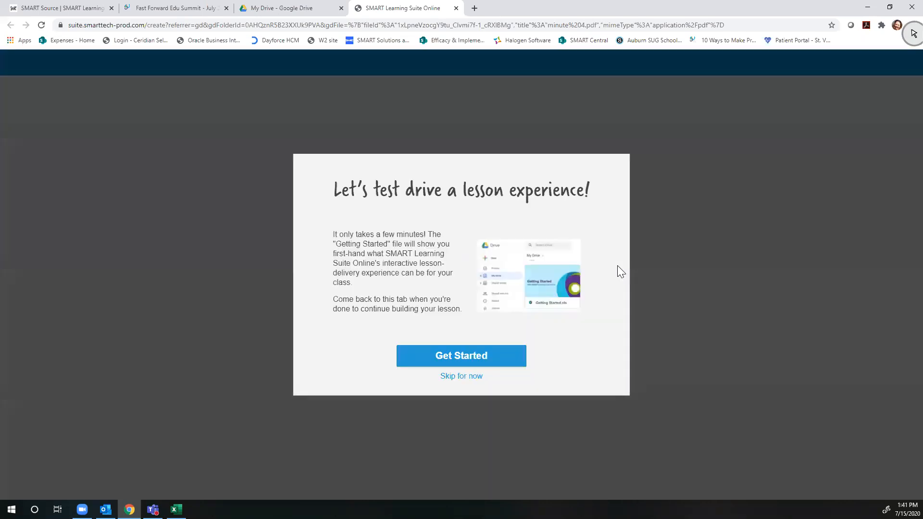
left_click(469, 377)
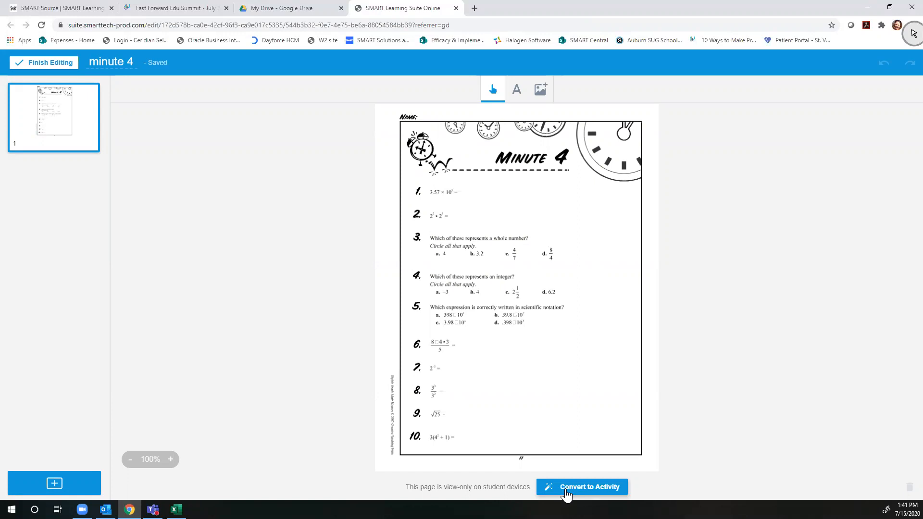
left_click(566, 491)
left_click(298, 326)
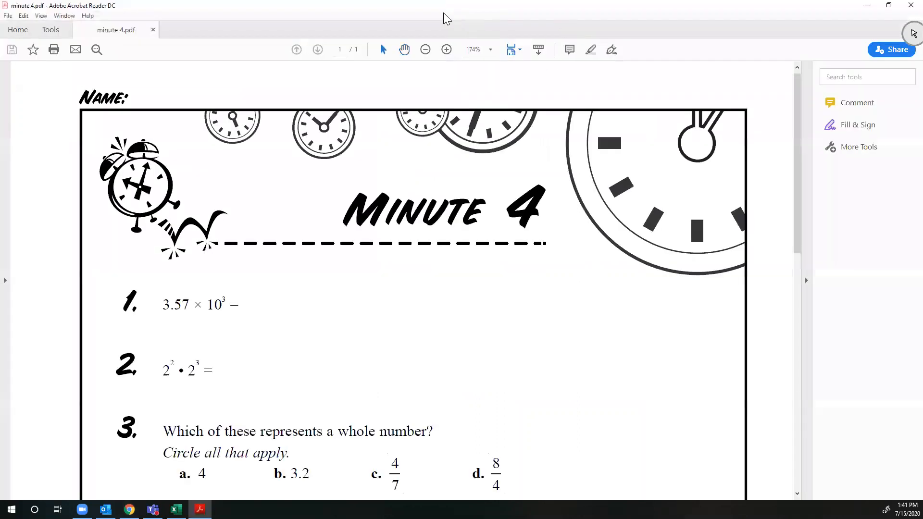
left_click_drag(421, 5, 0, 96)
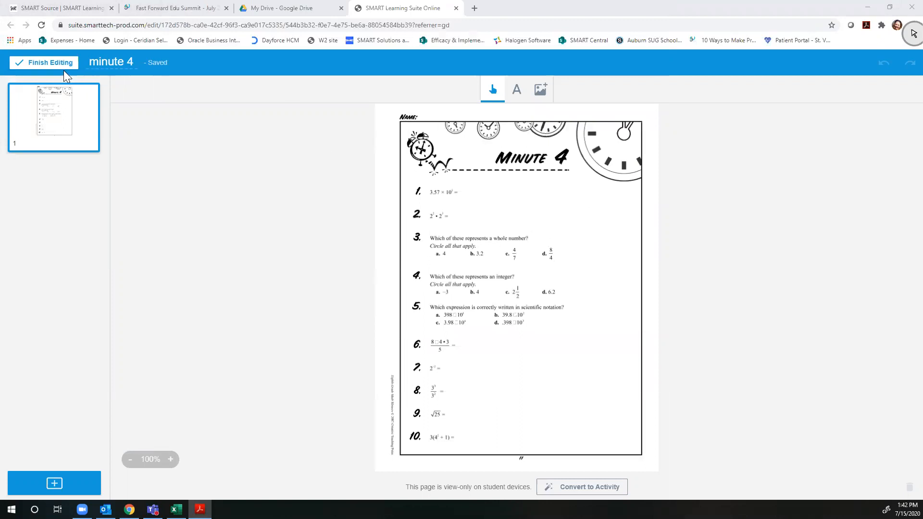
Search YouTube for "whole numbers" and add the Tarver Academy video "What are Whole Numbers?" to the lesson
left_click(57, 484)
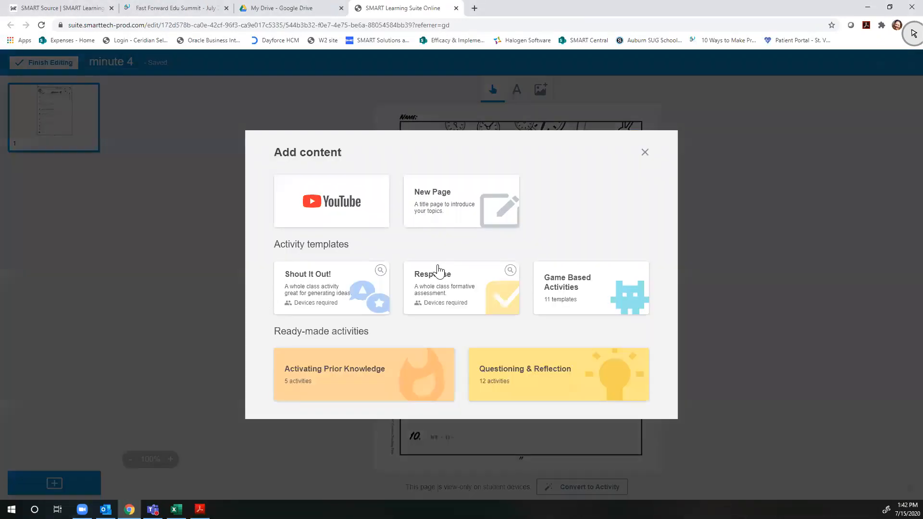
left_click(347, 207)
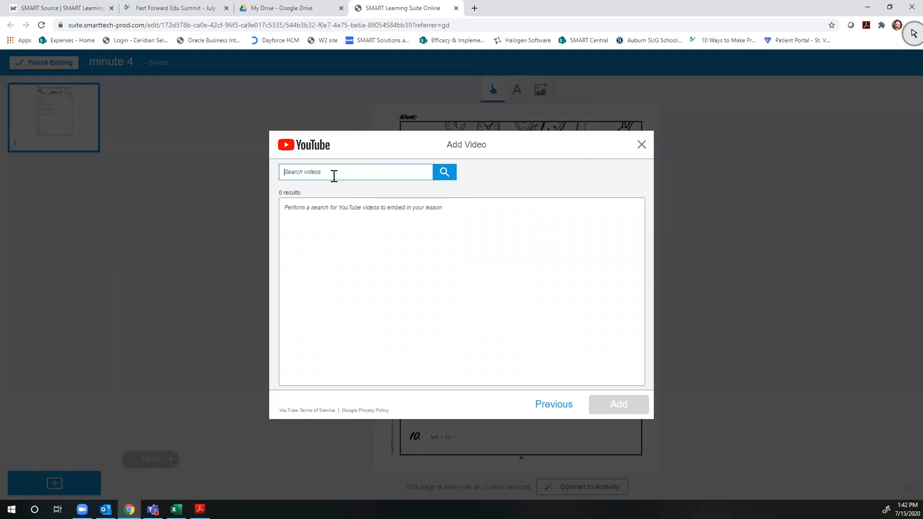
type("who")
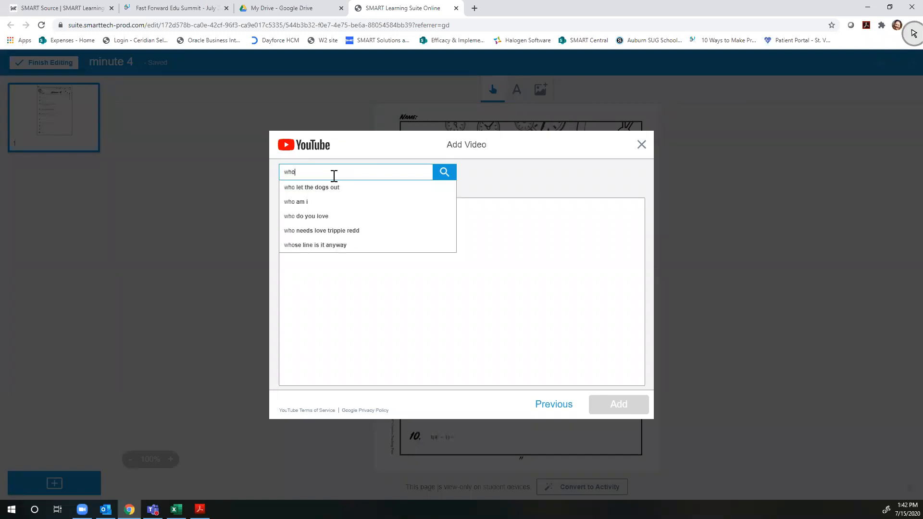
type("le m")
type("umbers")
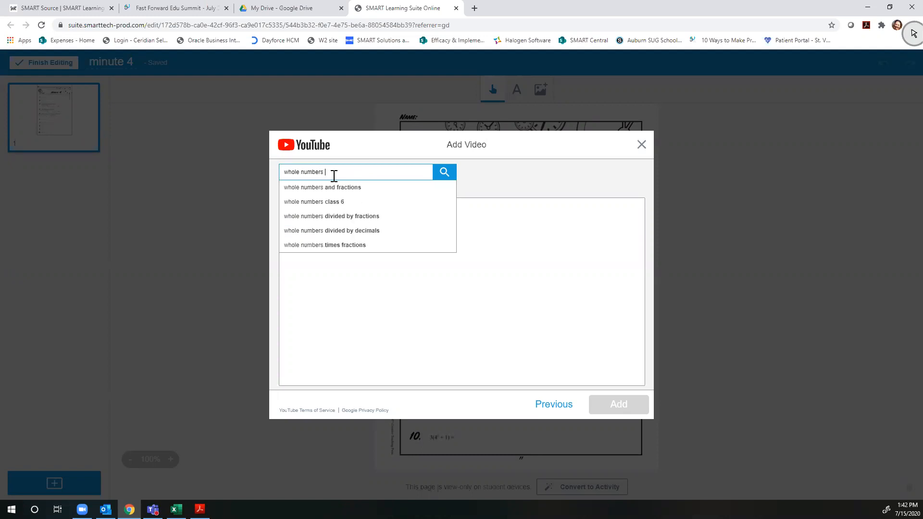
left_click(443, 172)
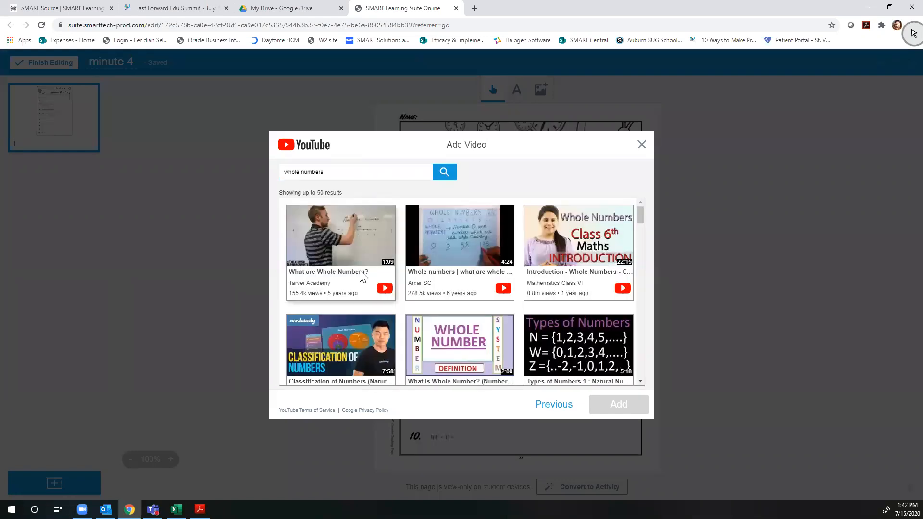
left_click(348, 287)
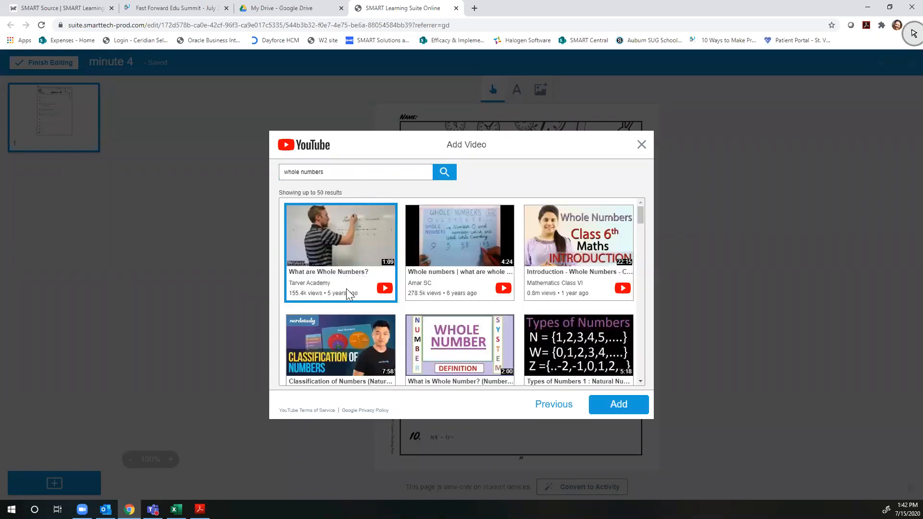
left_click(613, 408)
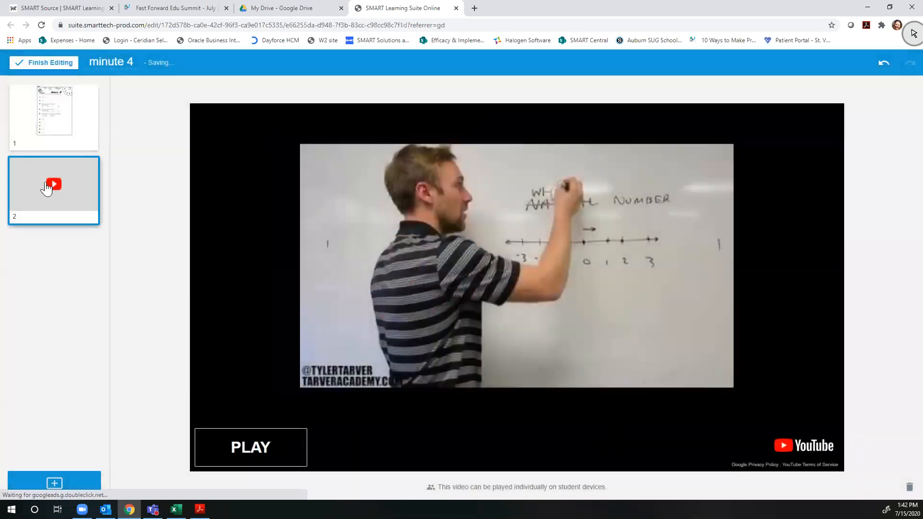
Reorder the lesson so the YouTube video page comes before the Minute 4 worksheet page
left_click_drag(80, 183, 68, 132)
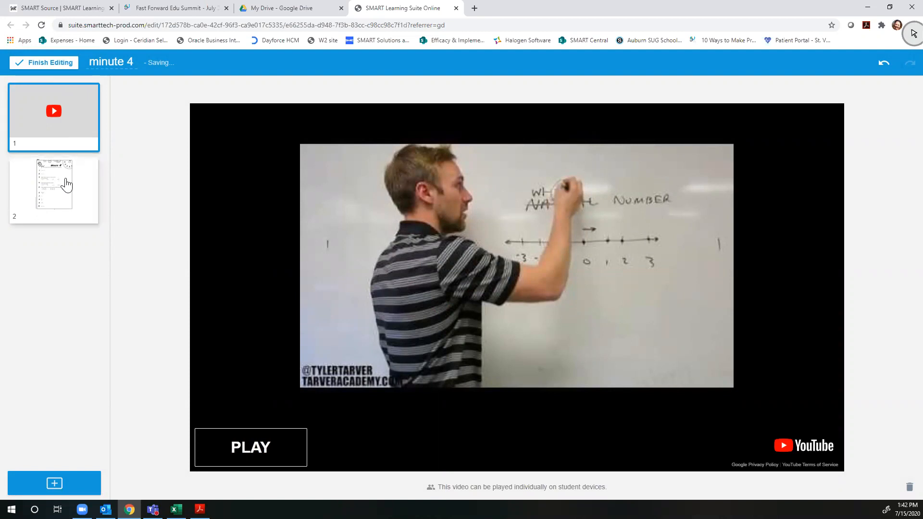
left_click_drag(71, 127, 78, 233)
left_click_drag(72, 127, 68, 241)
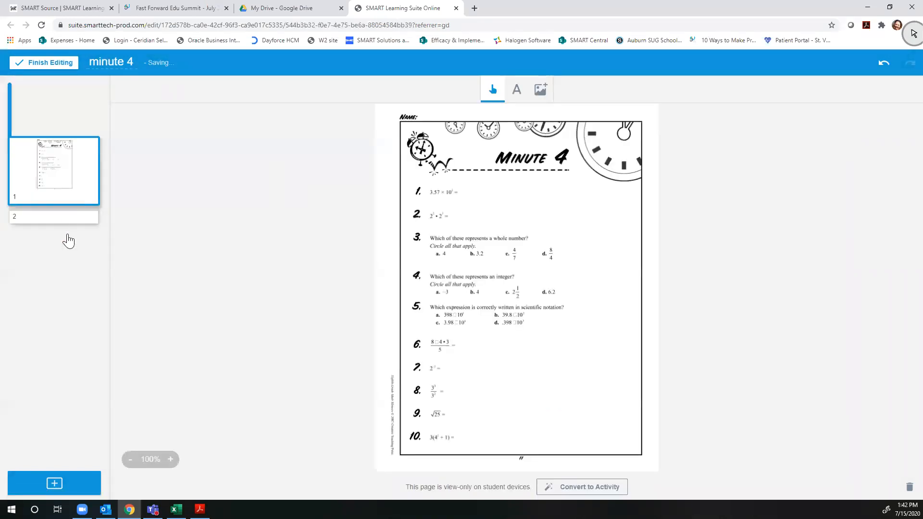
left_click(68, 131)
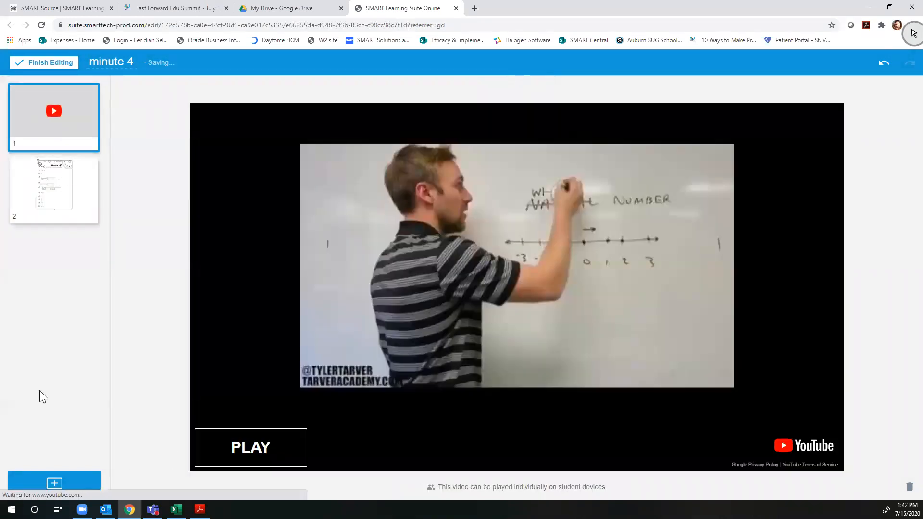
Add a new title page after the video and delete its description placeholder
left_click(38, 483)
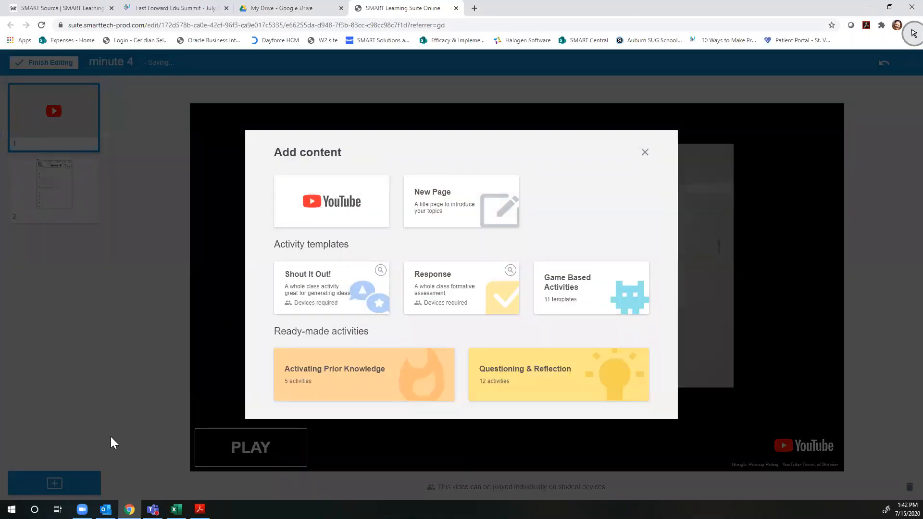
left_click(644, 152)
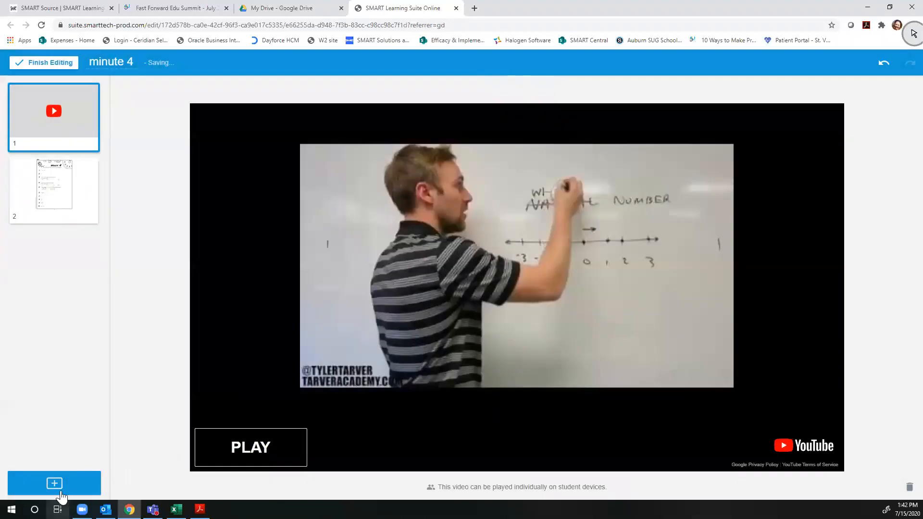
left_click(56, 485)
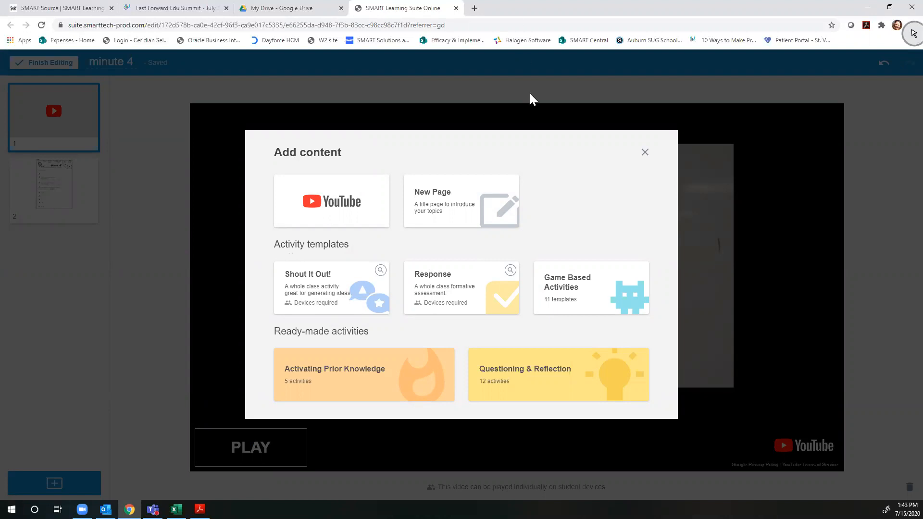
left_click(445, 203)
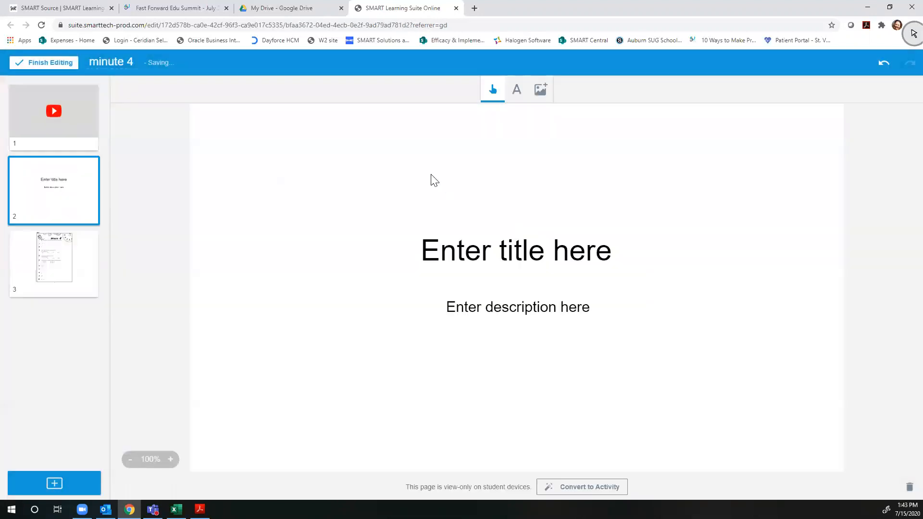
left_click(526, 312)
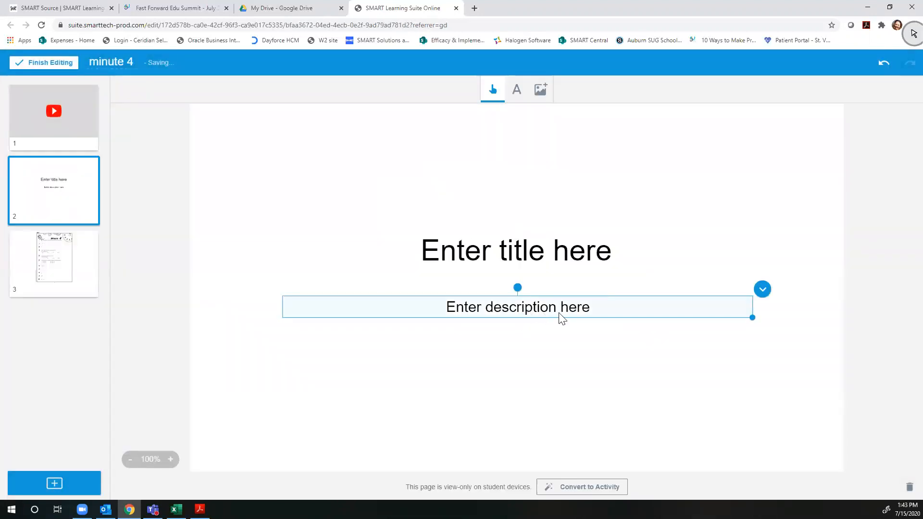
key("Delete")
left_click(550, 291)
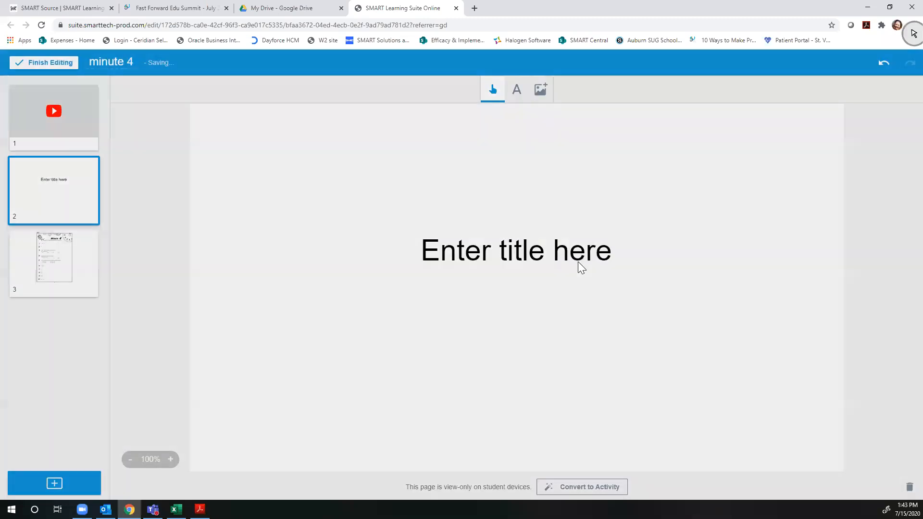
Replace the title placeholder with "Create and solve your own problem using whole numbers:" and move it to the top of the page
left_click(582, 261)
left_click(586, 257)
double_click(585, 253)
left_click_drag(520, 255, 425, 255)
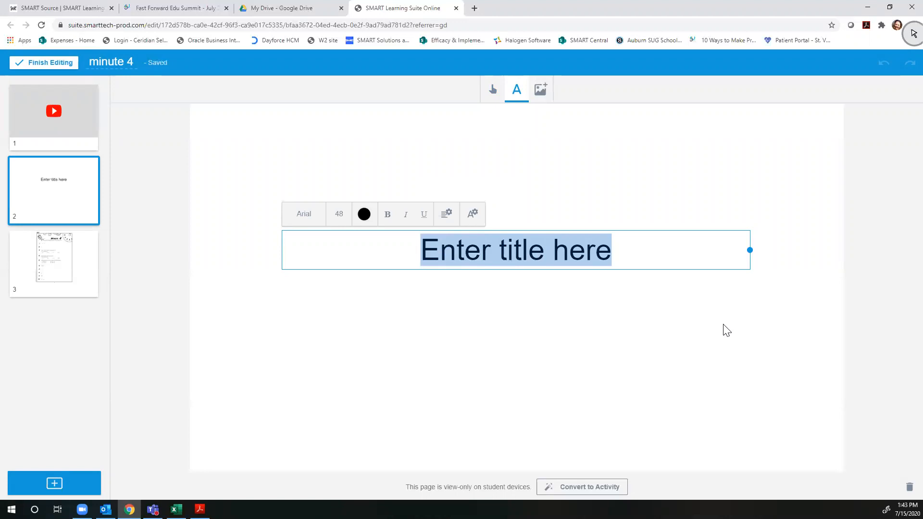
type("C")
key("BackSpace")
type("W")
key("BackSpace")
type("Create")
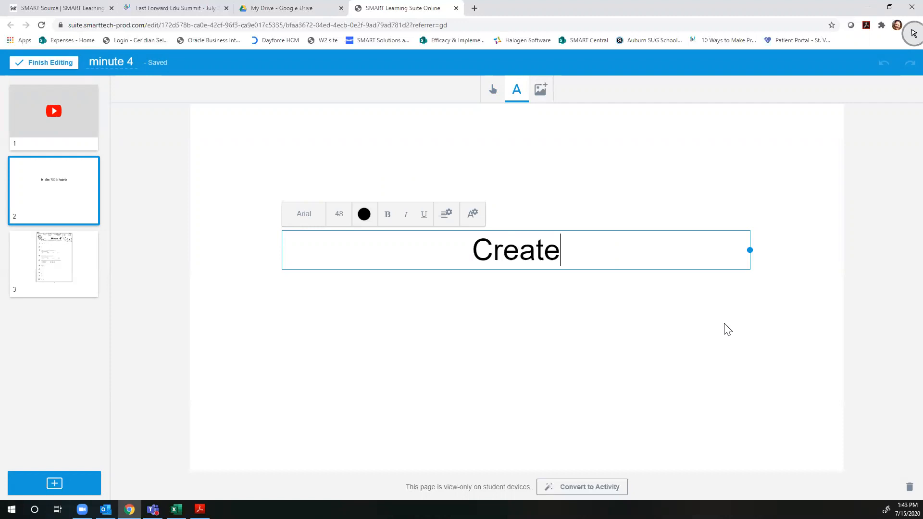
type(" and solve ")
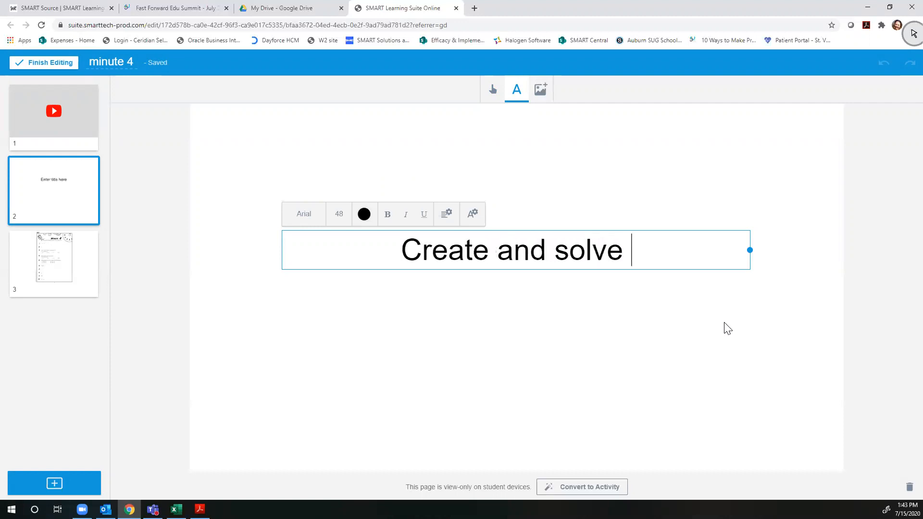
type("your own pr")
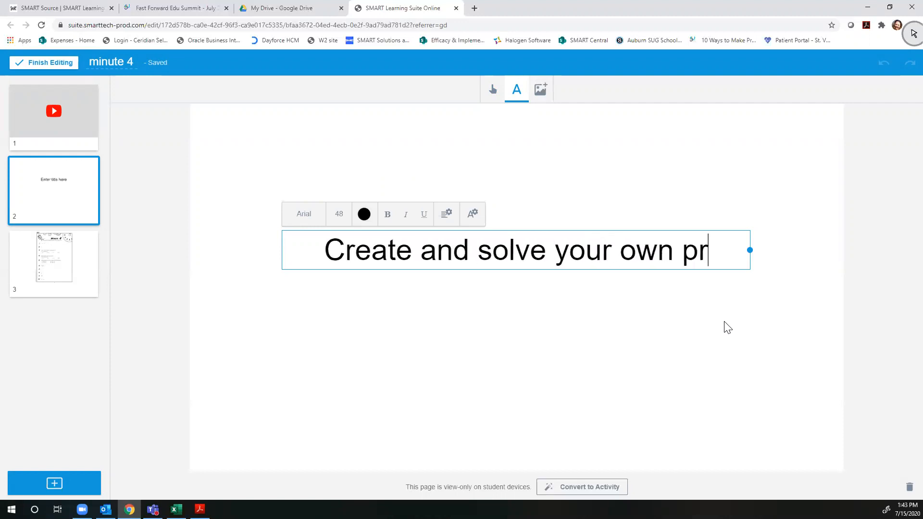
type("oblem using ")
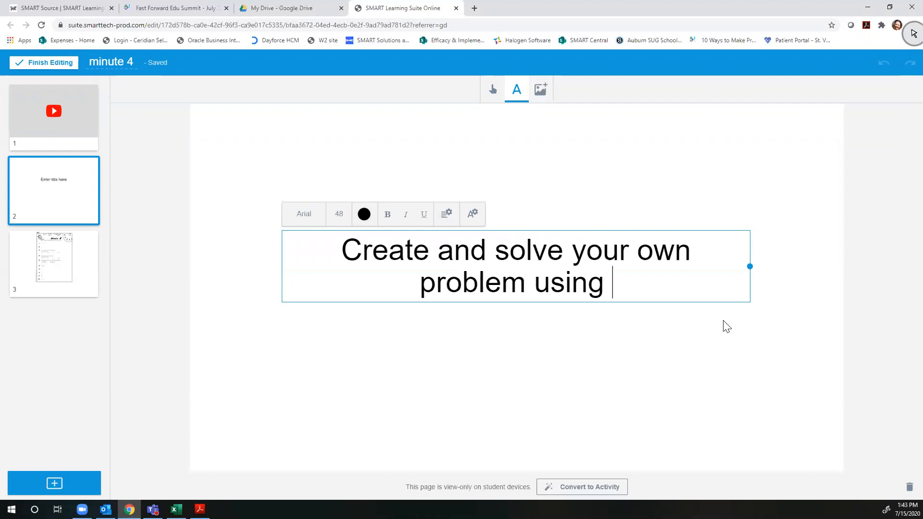
type("whole numbers:")
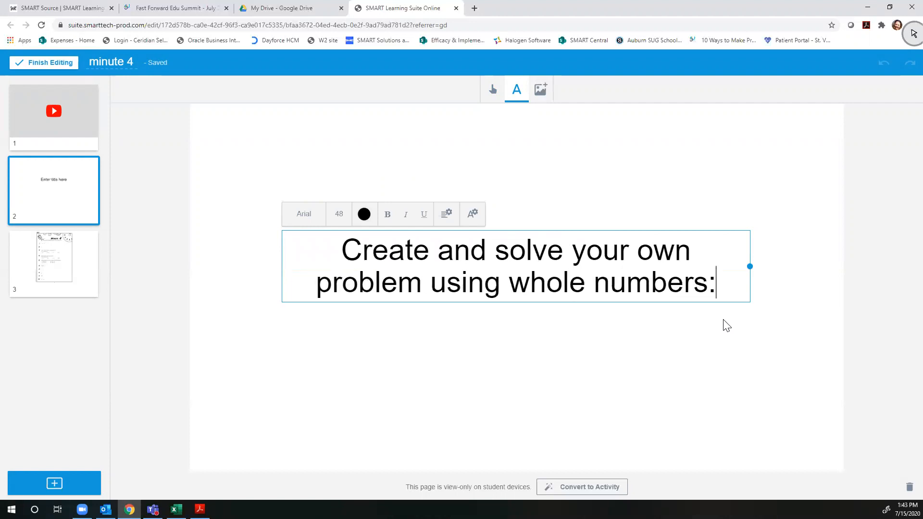
left_click(635, 313)
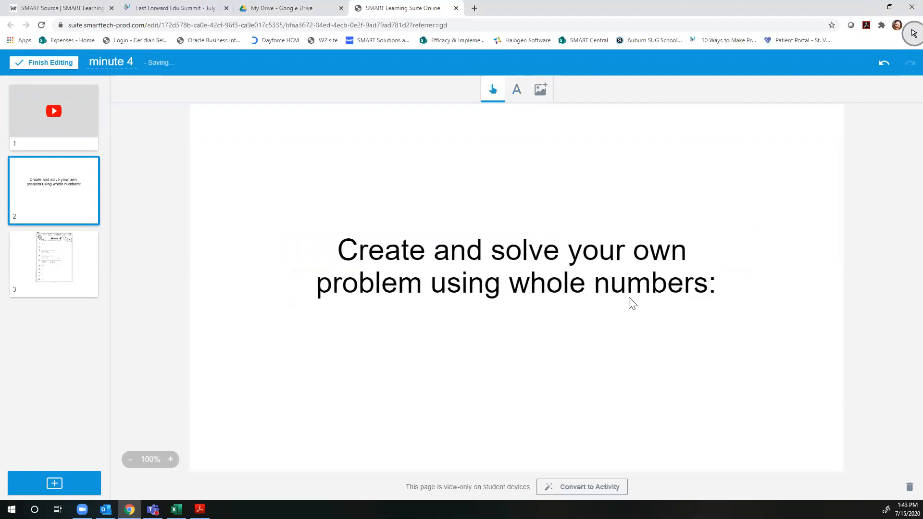
left_click_drag(624, 252, 649, 179)
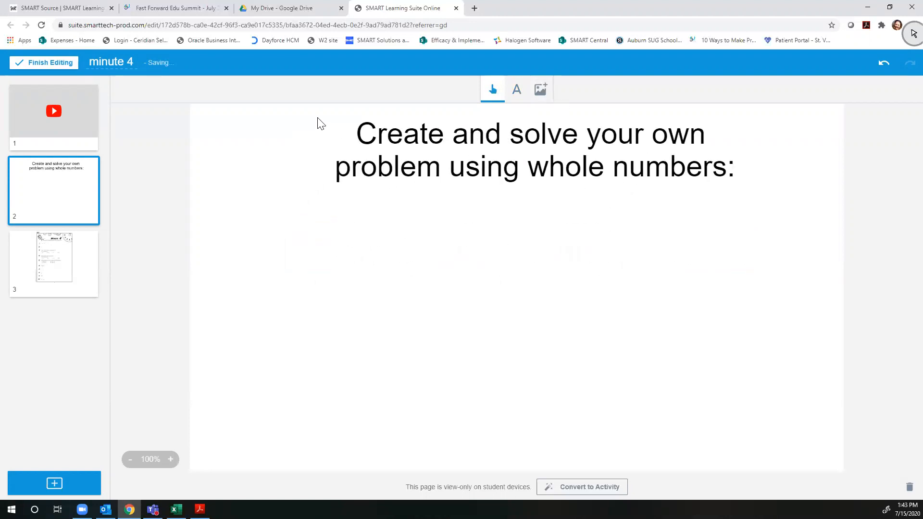
Convert the problem page to an individual Handout Activity and move it after the Minute 4 worksheet
left_click(565, 491)
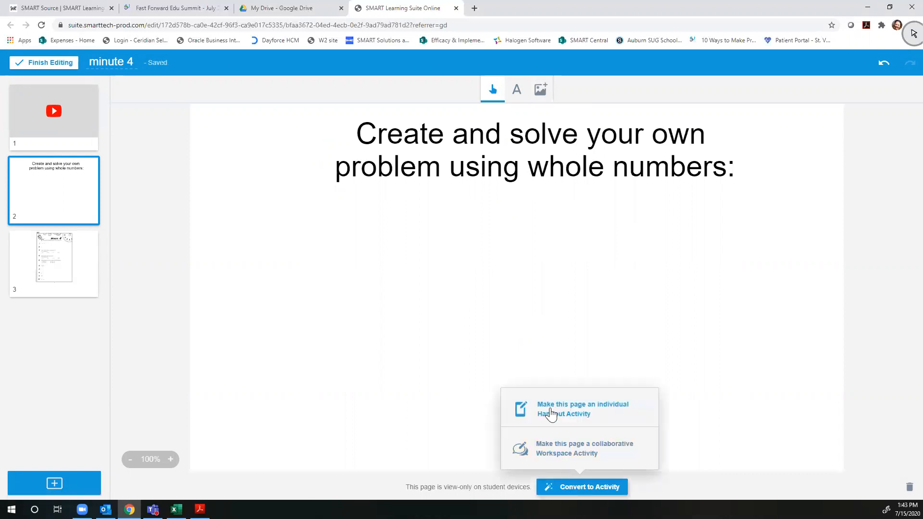
left_click(551, 415)
left_click_drag(75, 197, 90, 272)
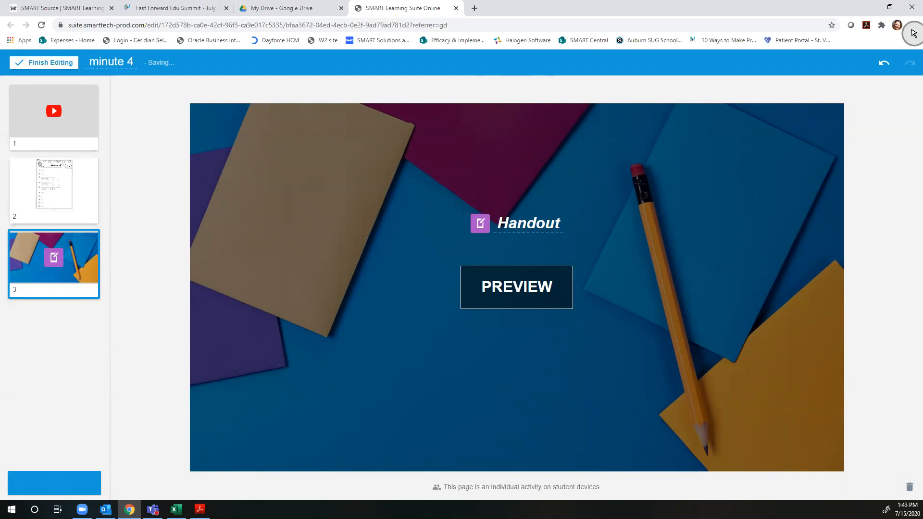
Add a game-based activity page after the handouts using the Rank Order template
left_click(53, 484)
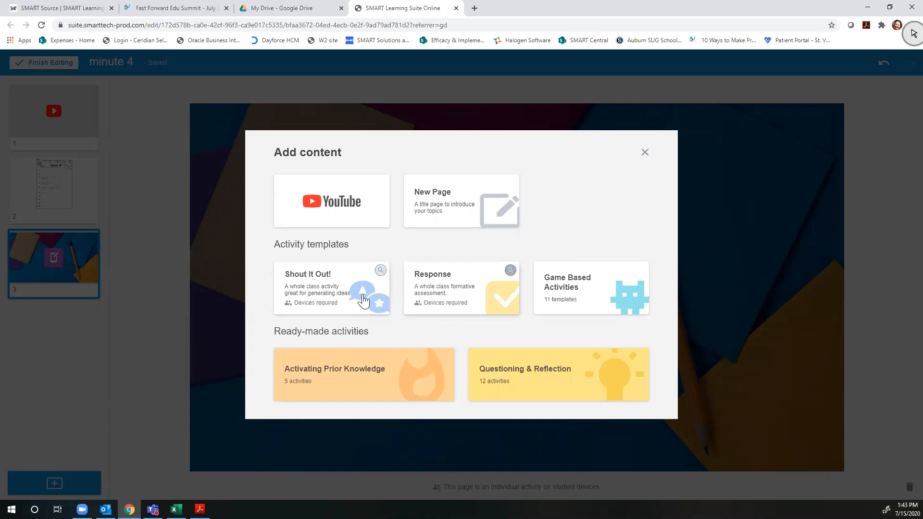
left_click(572, 294)
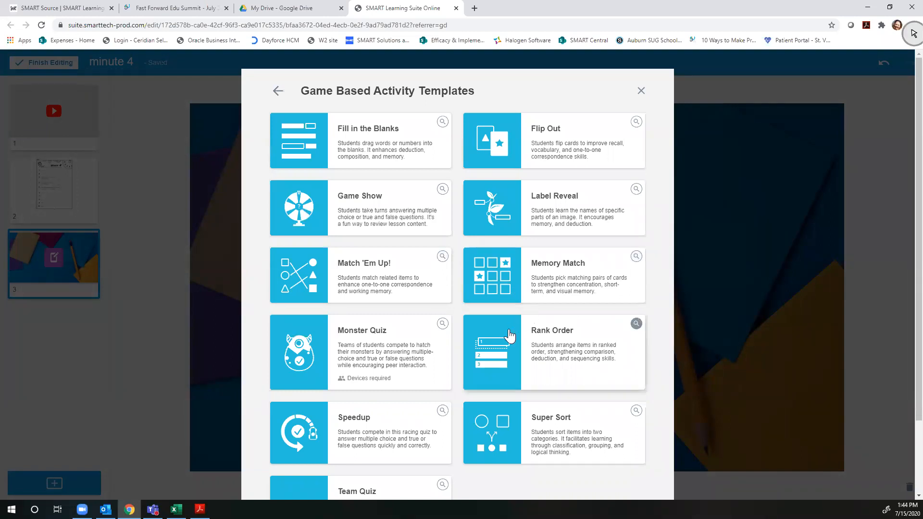
scroll(516, 332, "down", 2)
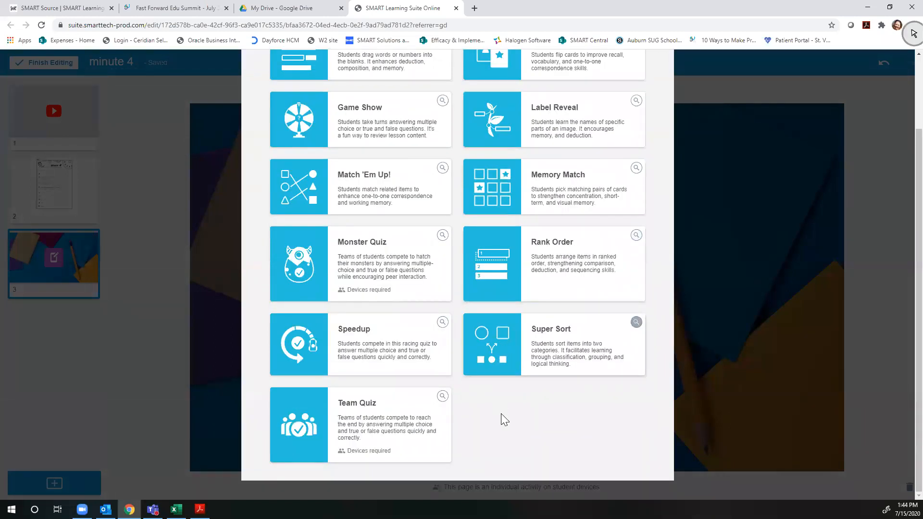
scroll(513, 428, "up", 1)
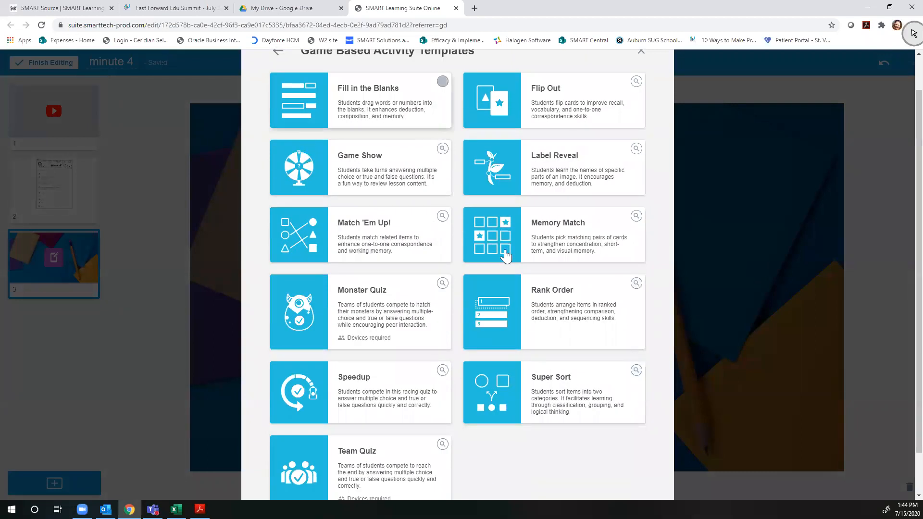
left_click(546, 320)
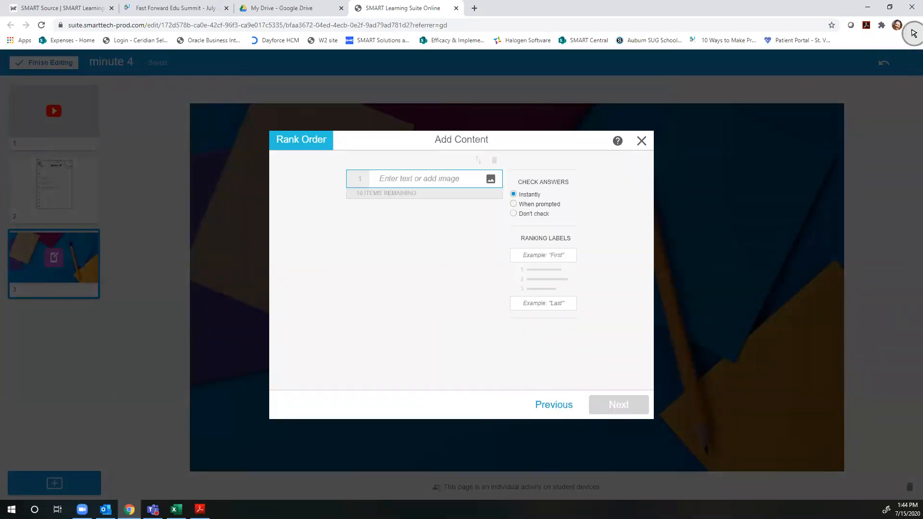
Set the Rank Order activity's ranking labels to "Largest" for the first position and "Smallest" for the last
left_click(547, 254)
type("Largest")
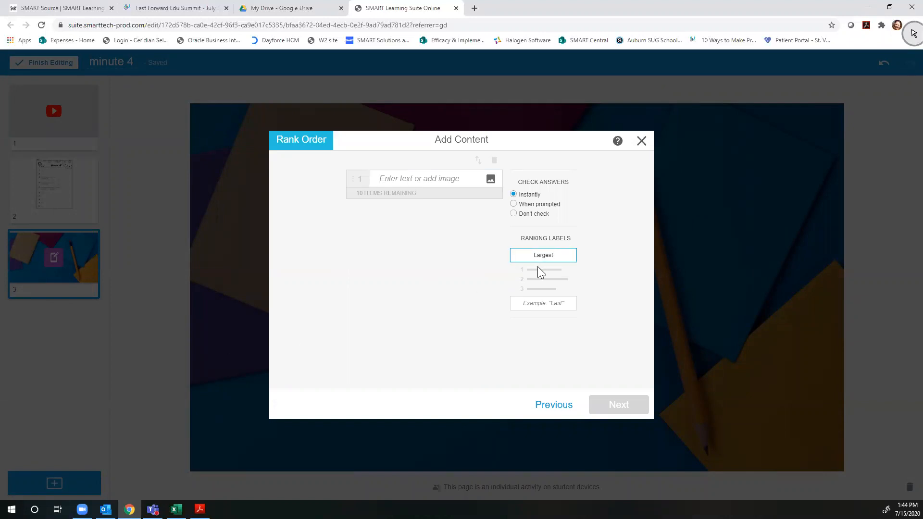
left_click(541, 302)
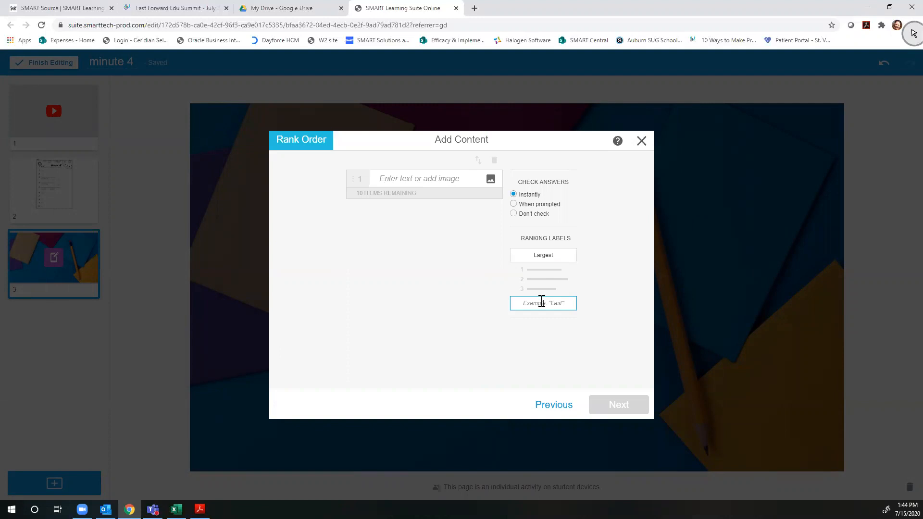
type("Smallest")
Enter the ranking items 10x3, 2x2, 1-.5 and 1x0 in that order, and finish the activity with the Basketball theme
left_click(415, 179)
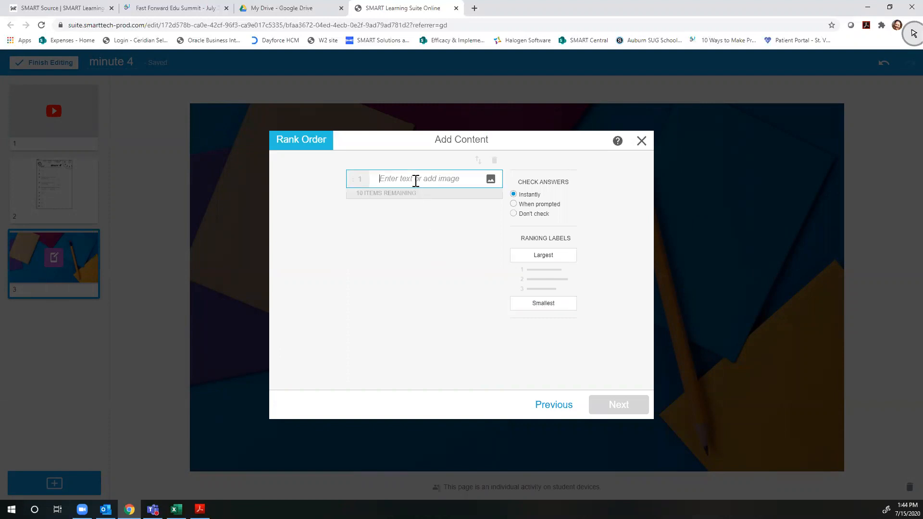
type("10x3")
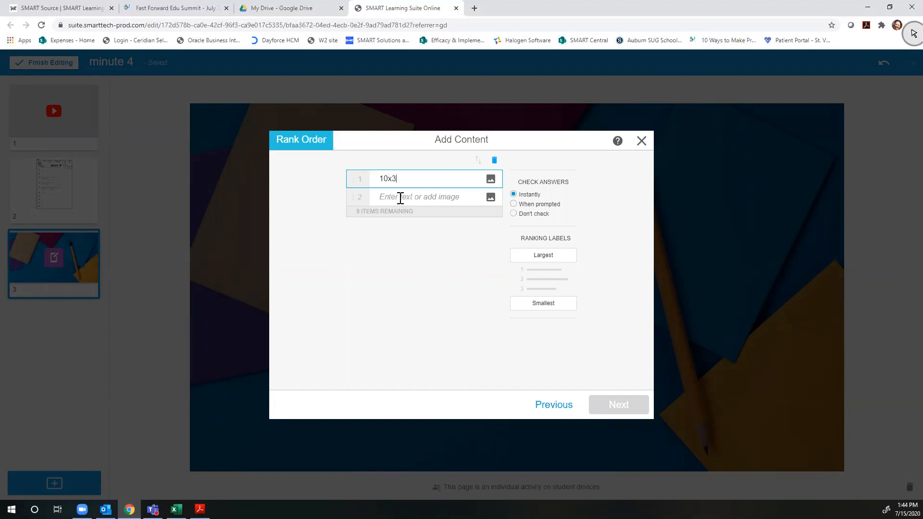
left_click(401, 197)
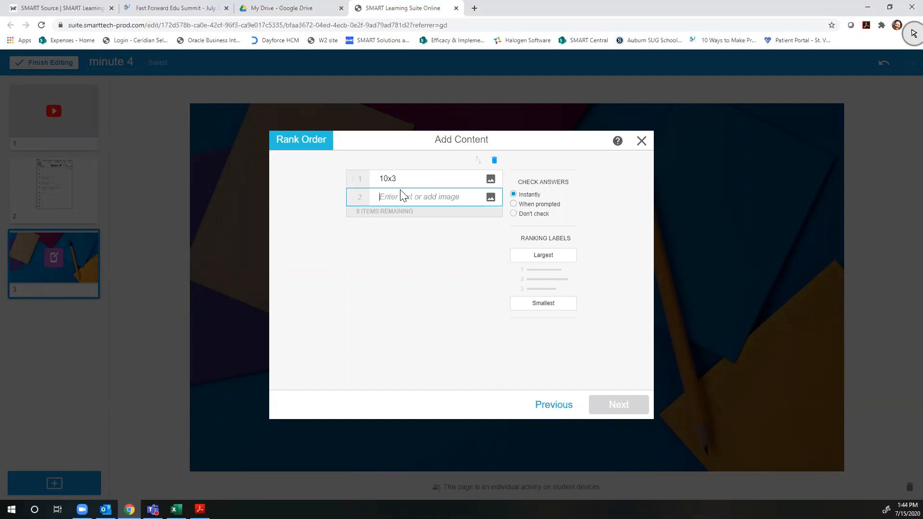
type("2x2")
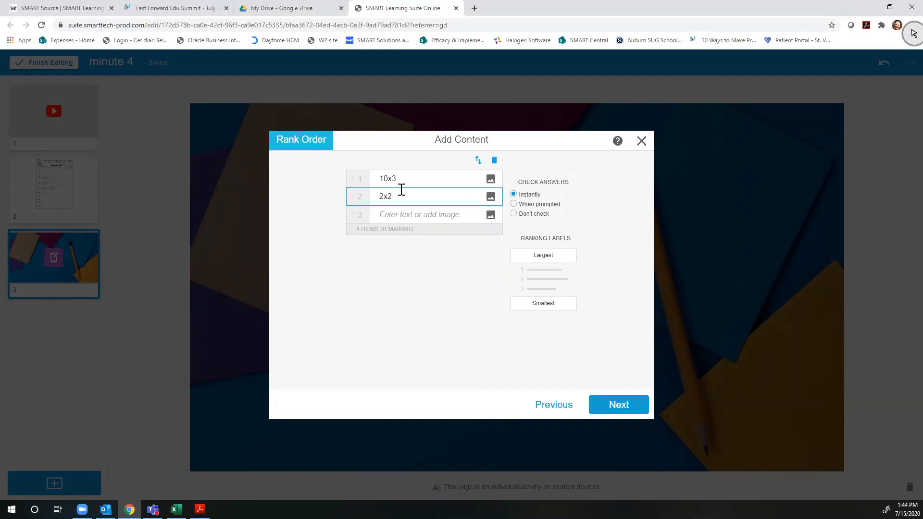
left_click(394, 216)
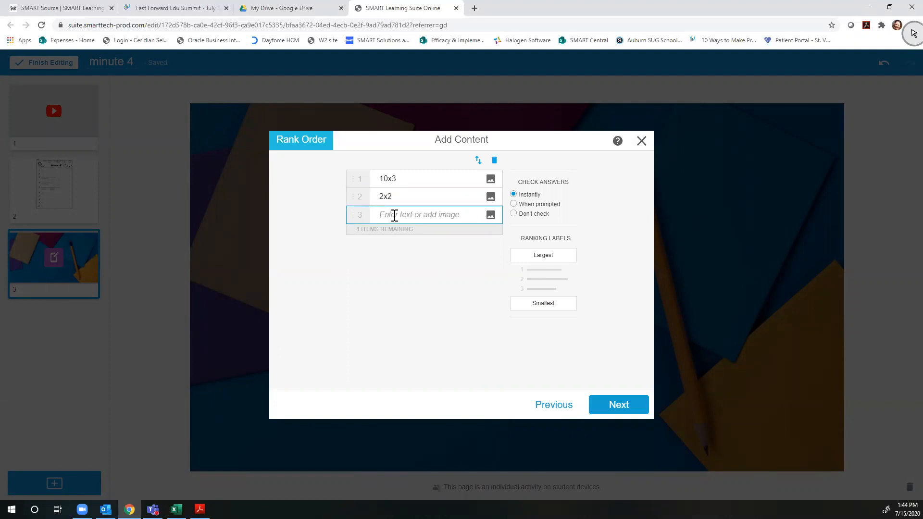
type("1-.5")
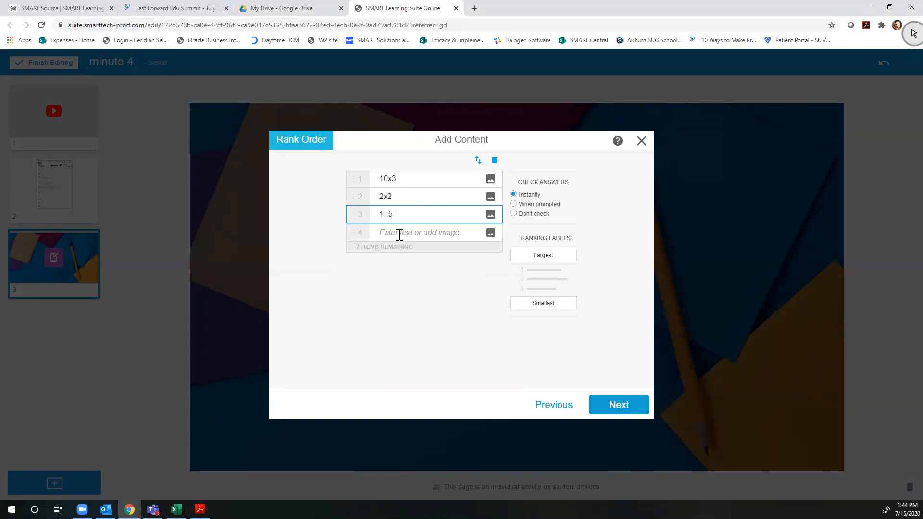
left_click(405, 231)
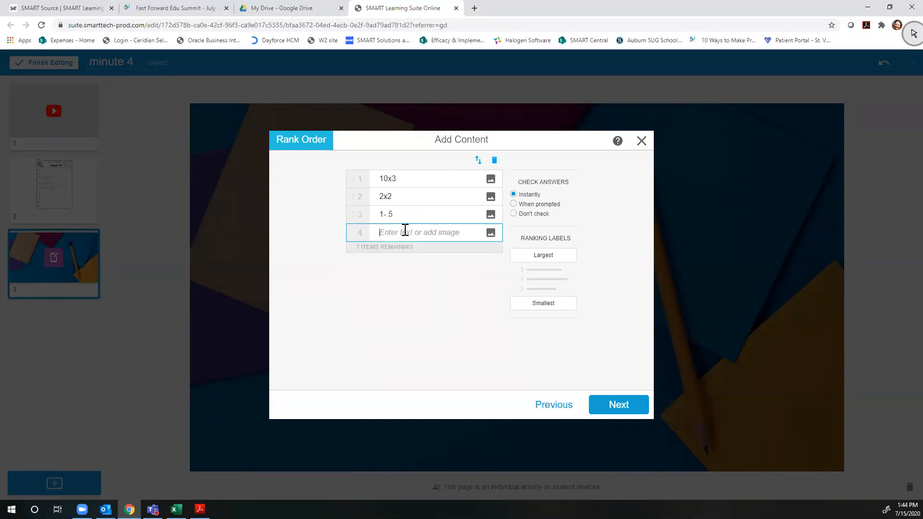
type("1x0")
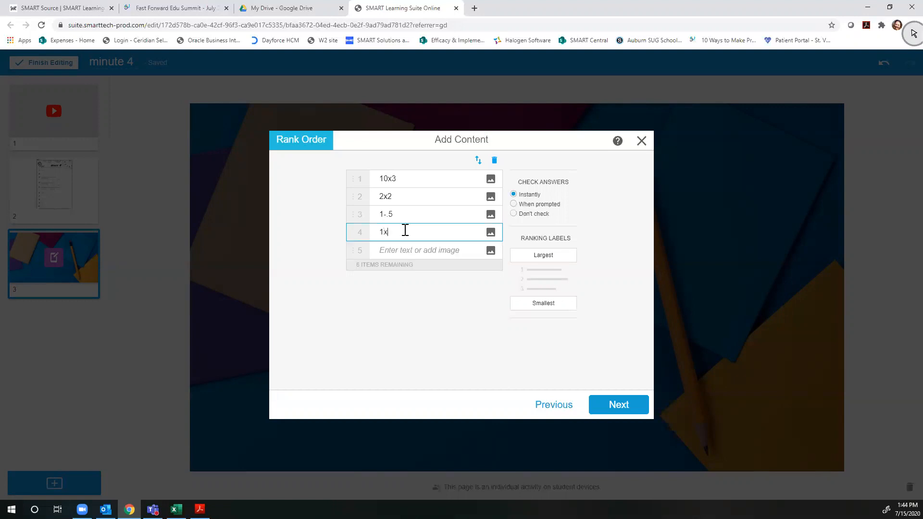
left_click(611, 411)
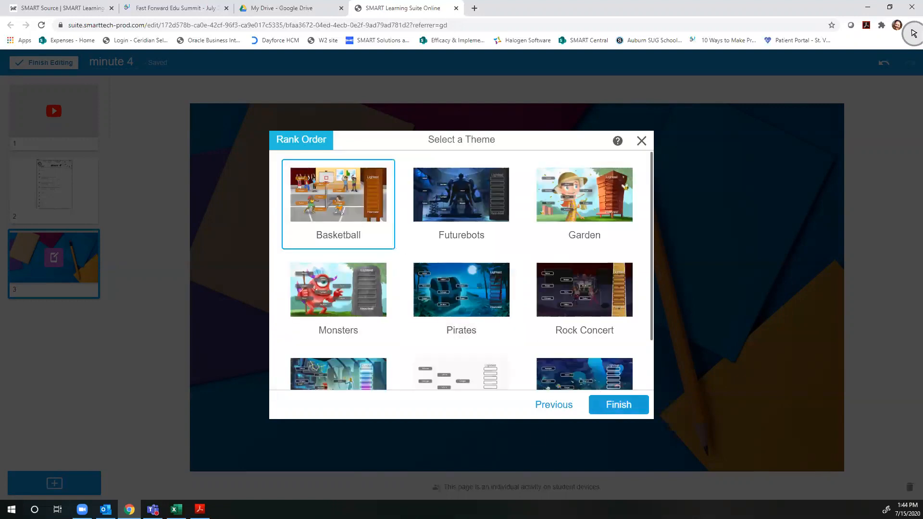
left_click(623, 409)
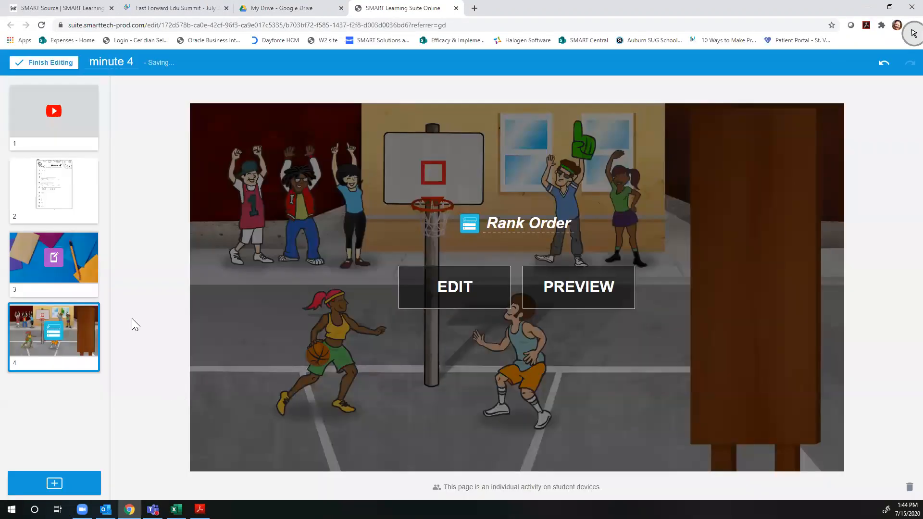
Preview the Rank Order activity, test placing 10x3 first, 1-.5 third and 2x2 last, and close the preview
left_click(555, 290)
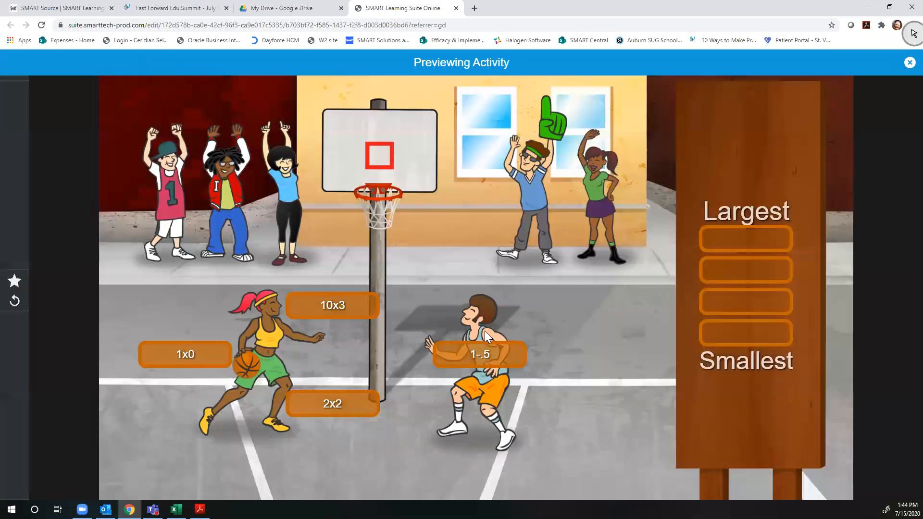
left_click_drag(333, 307, 738, 255)
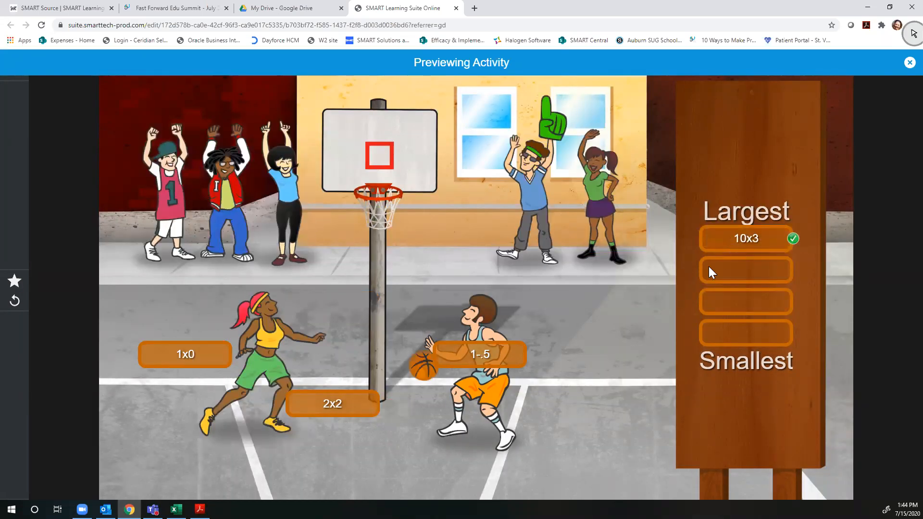
left_click_drag(480, 356, 740, 313)
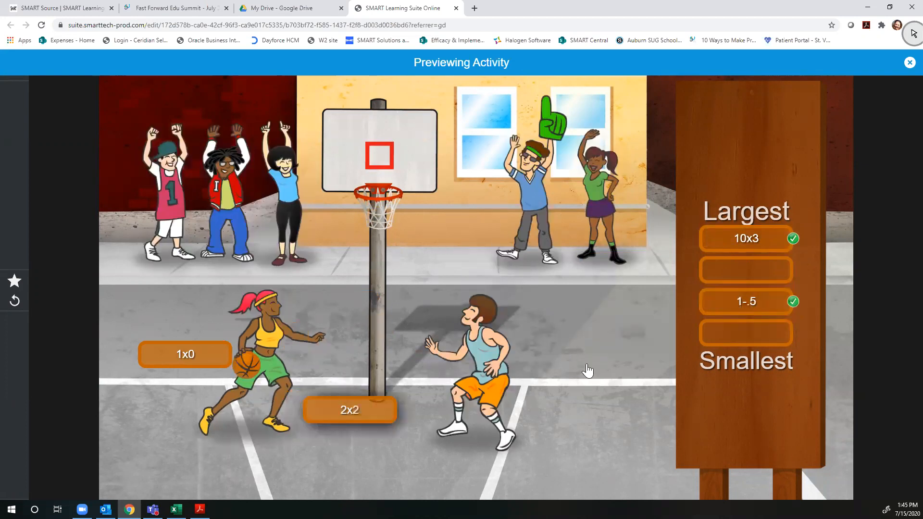
left_click_drag(588, 371, 747, 334)
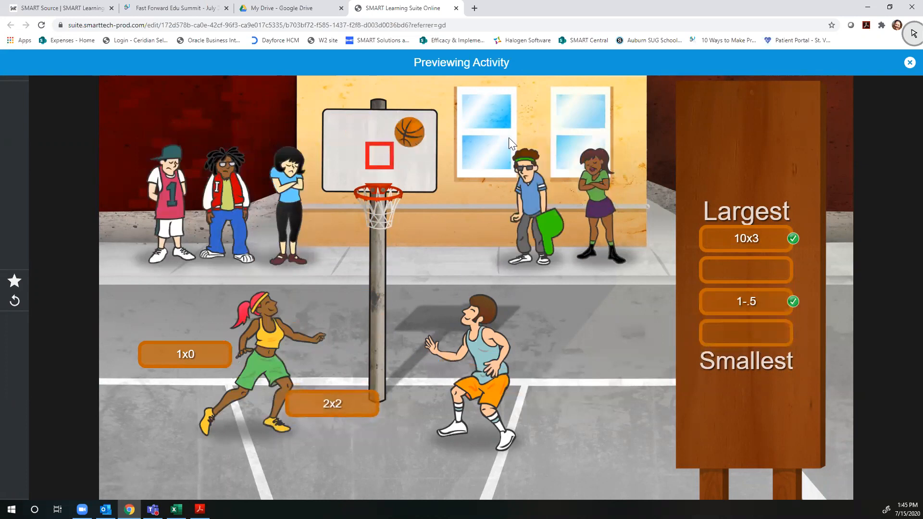
left_click(909, 63)
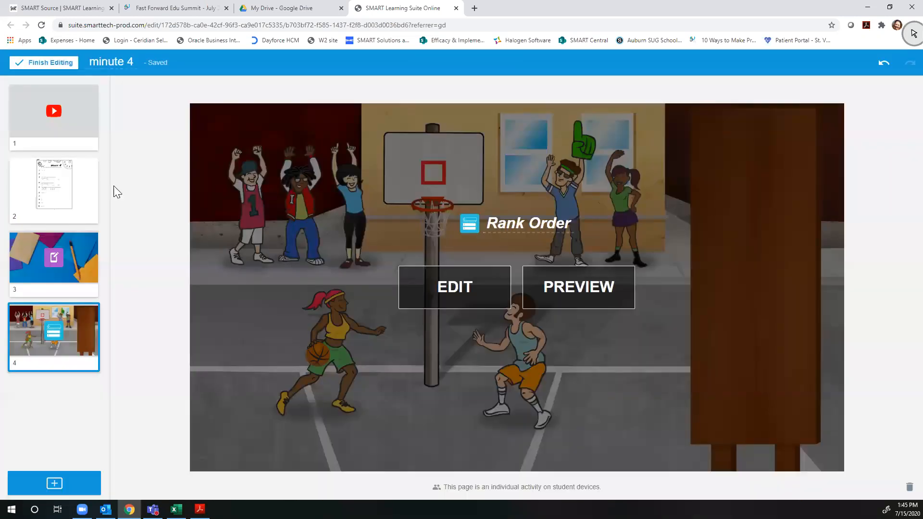
Convert the Minute 4 worksheet page to an individual Handout Activity
left_click(73, 143)
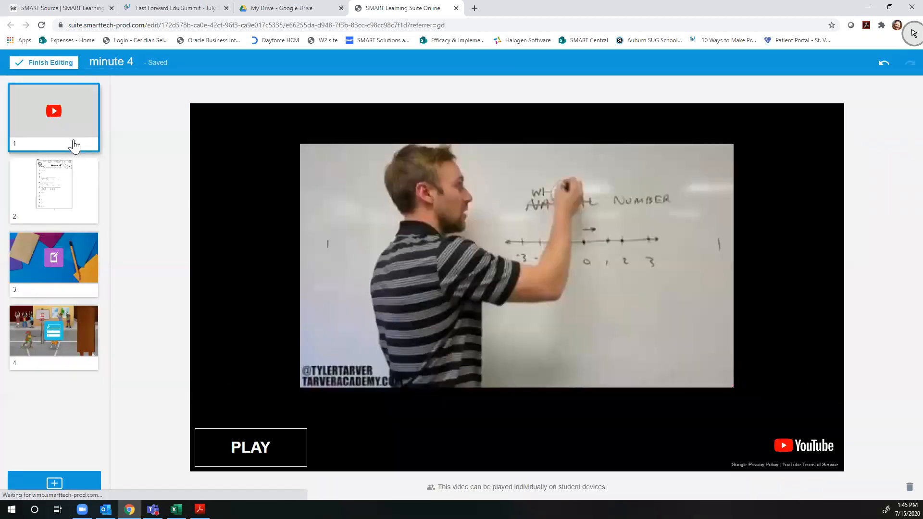
left_click(87, 222)
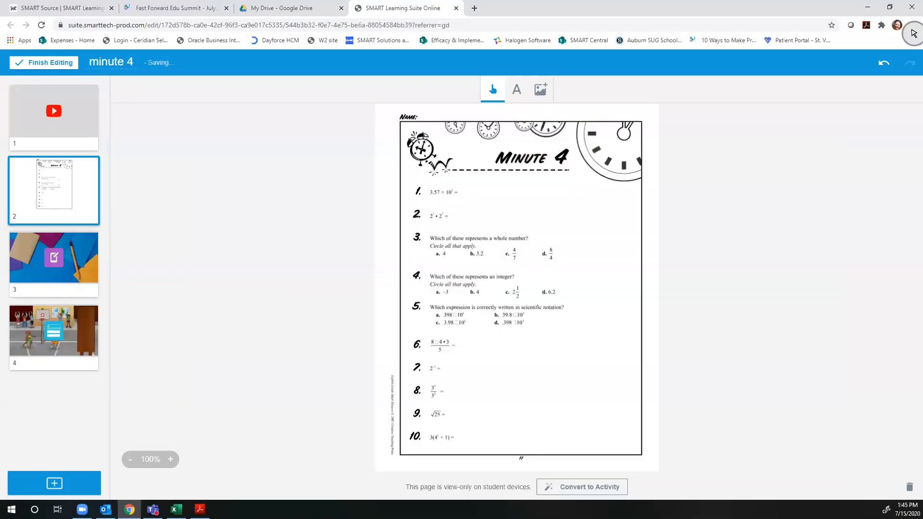
left_click(576, 488)
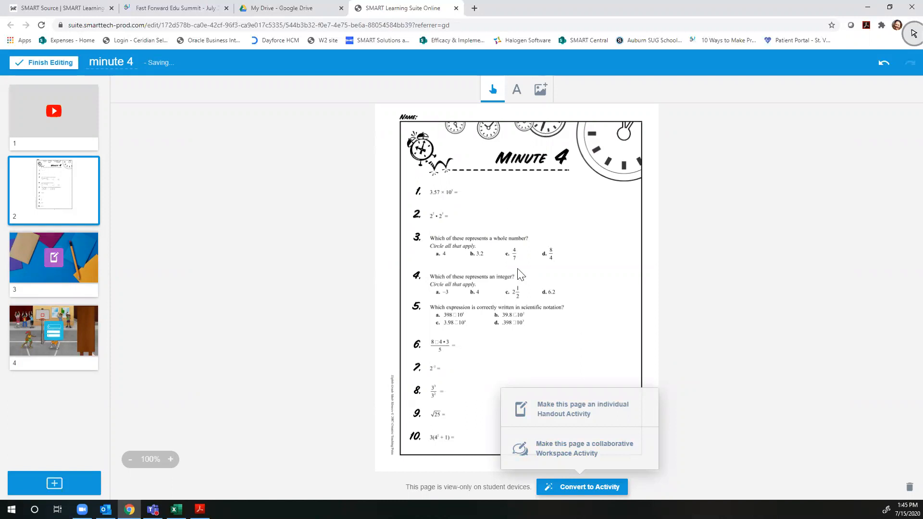
left_click(554, 422)
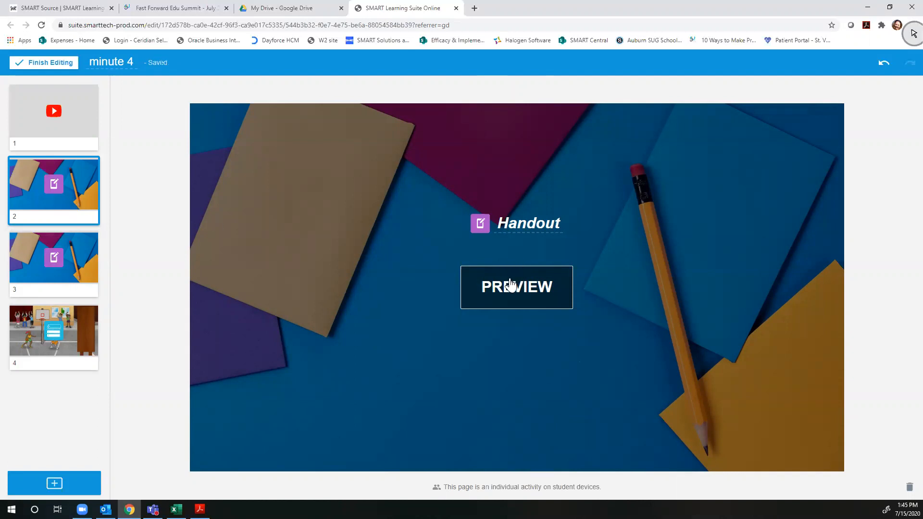
Preview the handout on page 3 and close the preview
left_click(62, 268)
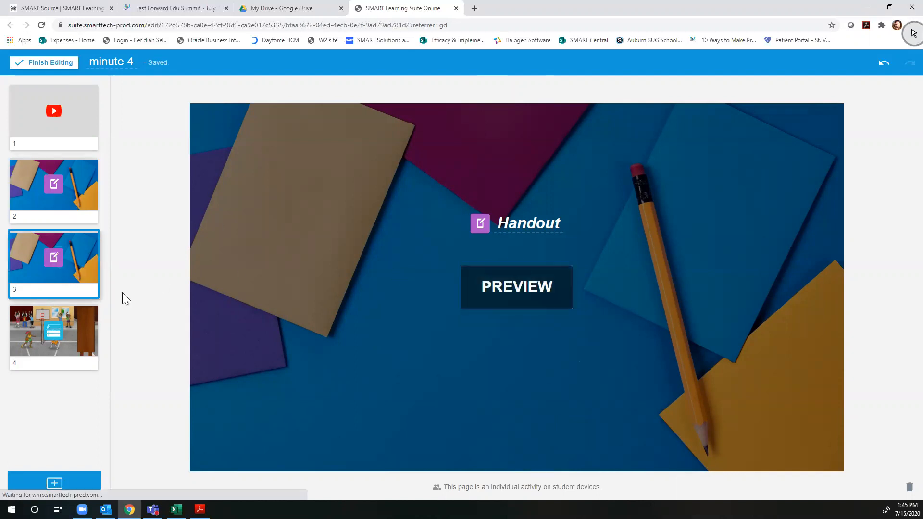
left_click(528, 293)
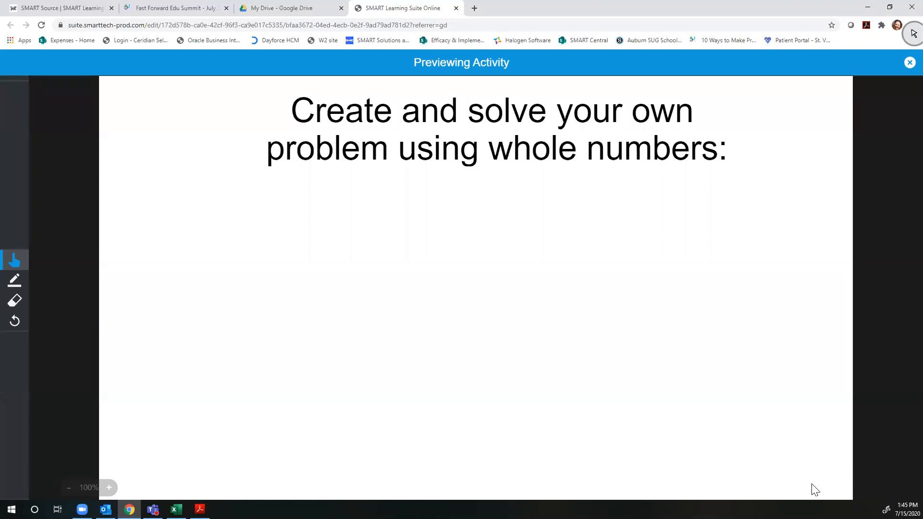
left_click(909, 62)
Finish editing the lesson and show its page thumbnails in the presentation view
left_click(35, 344)
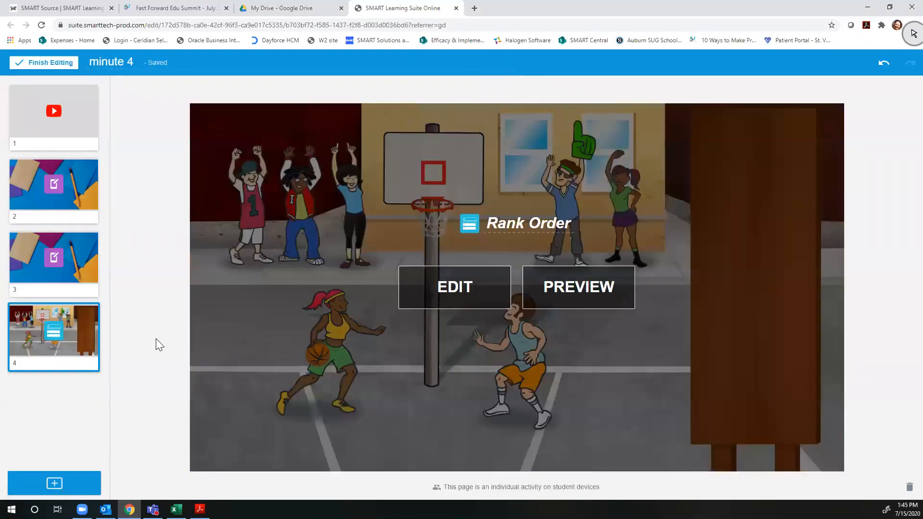
left_click(40, 67)
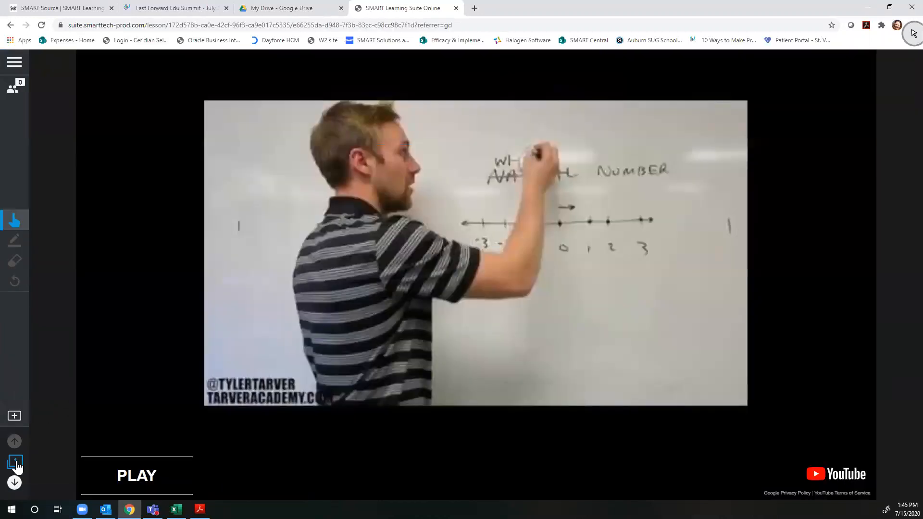
left_click(15, 462)
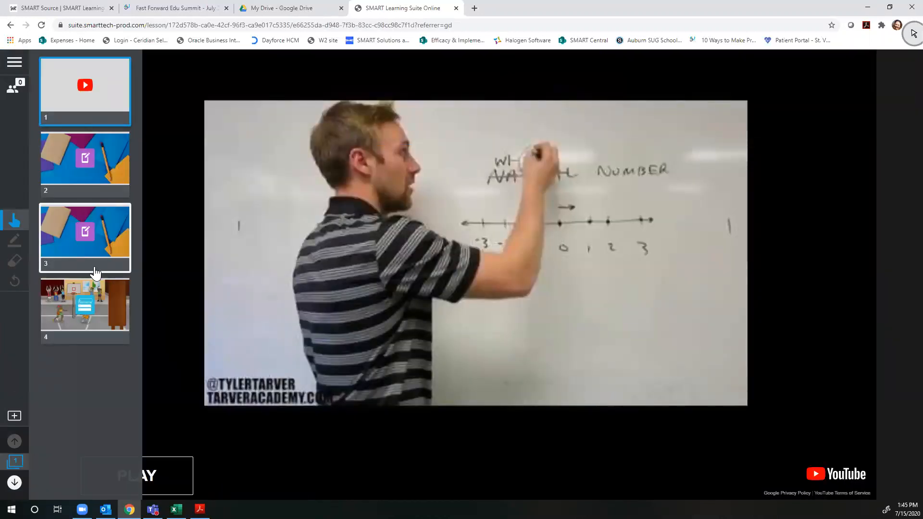